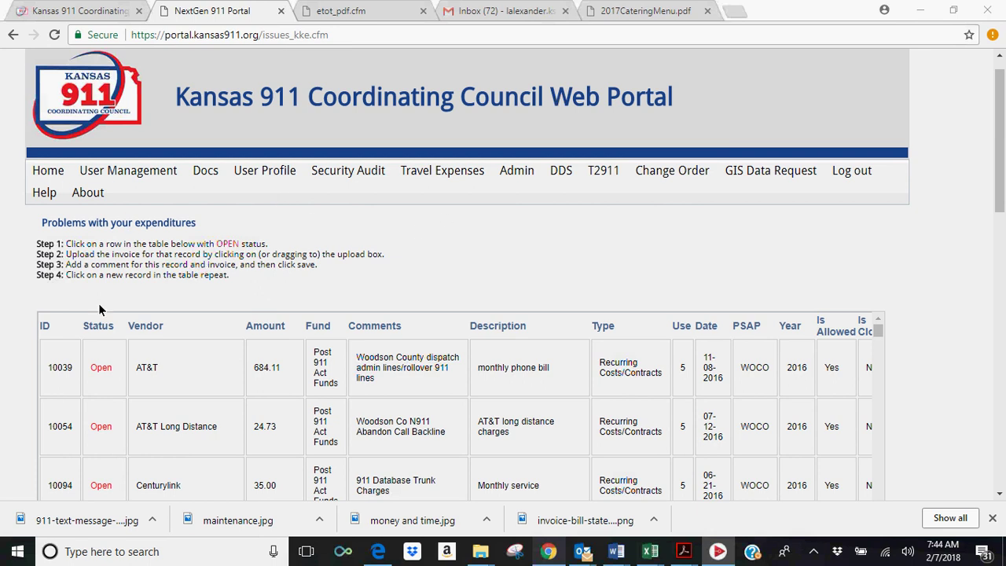
- Select the open expenditure record 10039 in the problem expenditures table
{"action": "scroll", "coordinate": [532, 253], "scroll_direction": "down", "scroll_amount": 1}
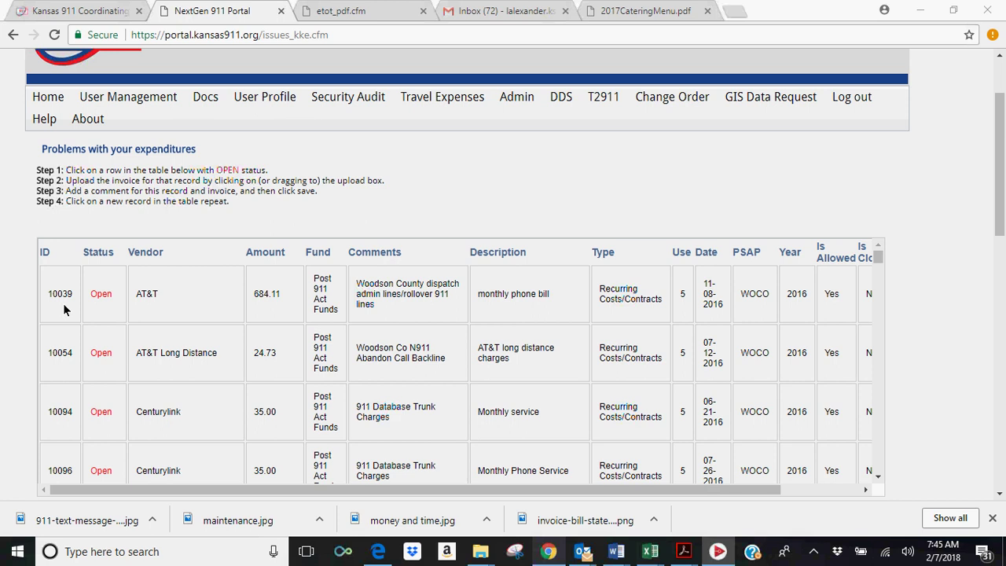
{"action": "left_click", "coordinate": [64, 306]}
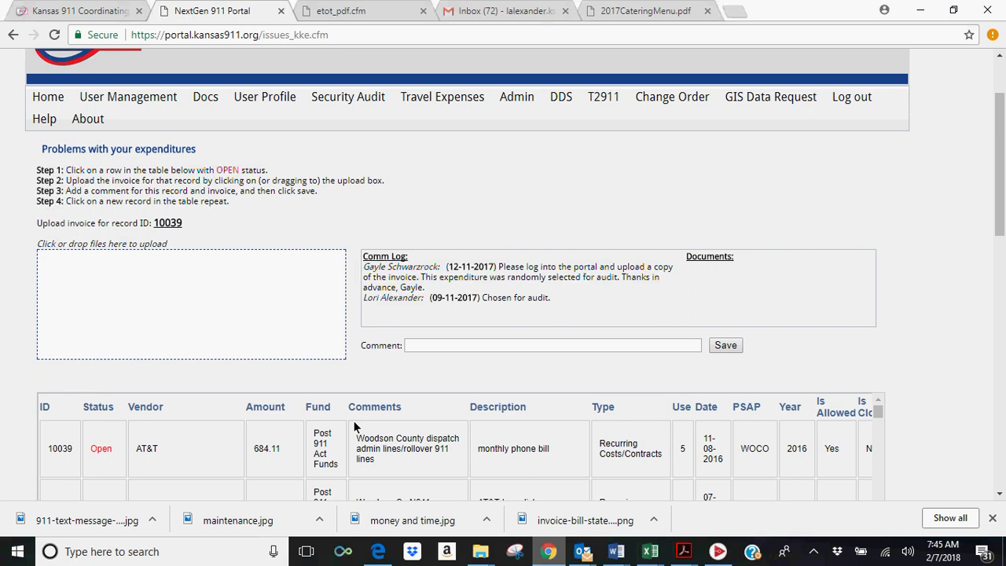
- Switch to File Explorer and look through the My Documents folder for the invoice PDFs
{"action": "left_click", "coordinate": [487, 555]}
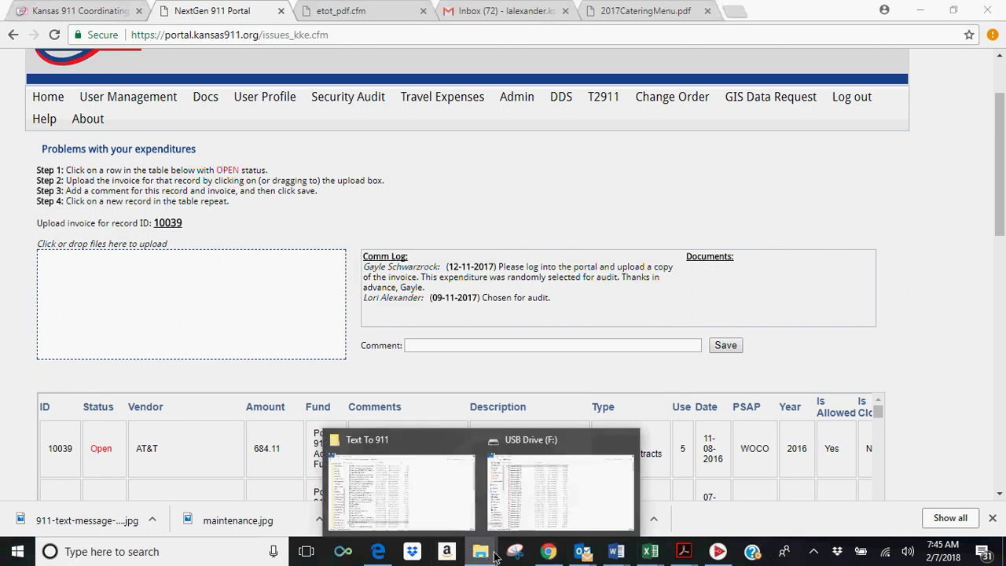
{"action": "mouse_move", "coordinate": [427, 496]}
{"action": "left_click", "coordinate": [376, 430]}
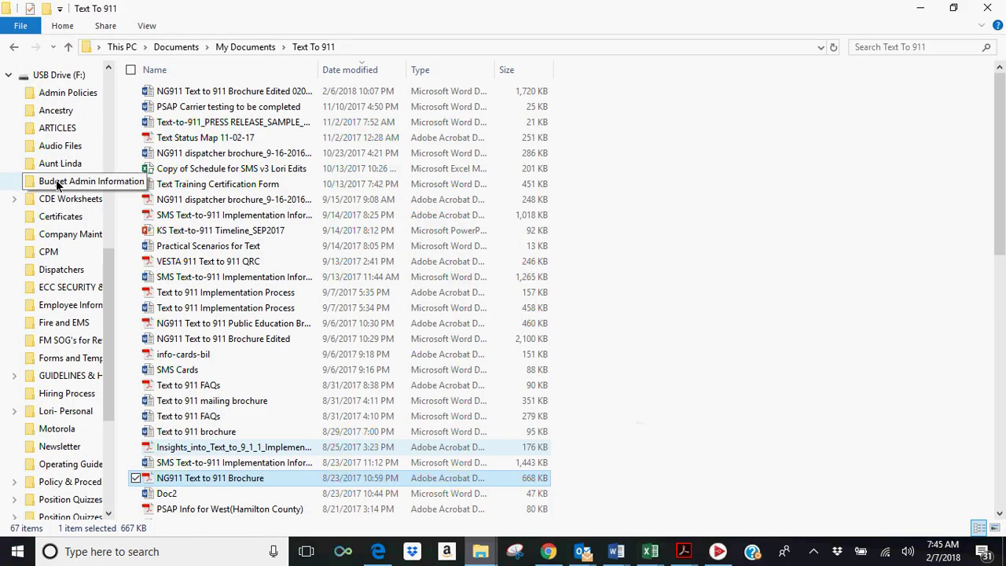
{"action": "scroll", "coordinate": [56, 179], "scroll_direction": "up", "scroll_amount": 8}
{"action": "scroll", "coordinate": [63, 144], "scroll_direction": "up", "scroll_amount": 2}
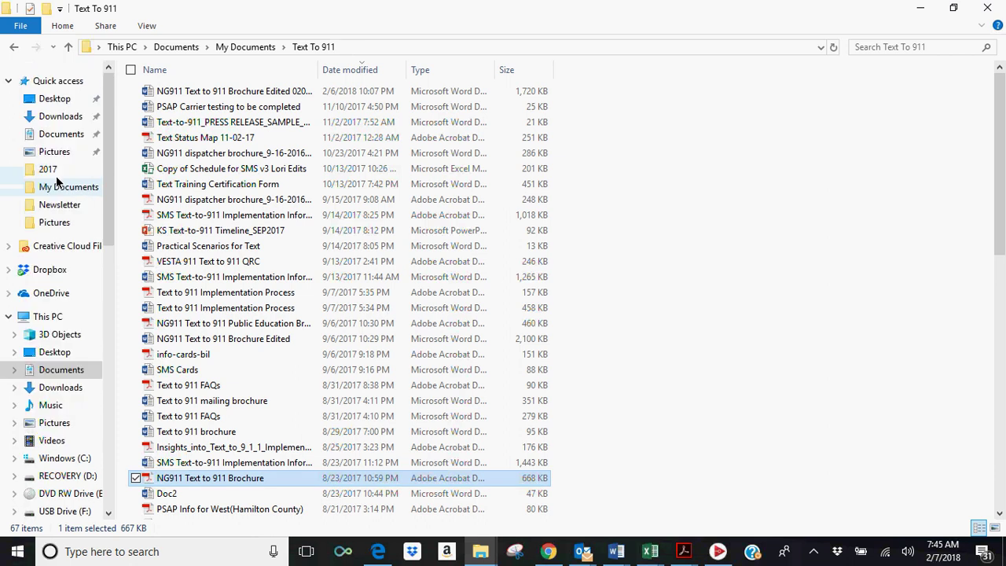
{"action": "left_click", "coordinate": [59, 134]}
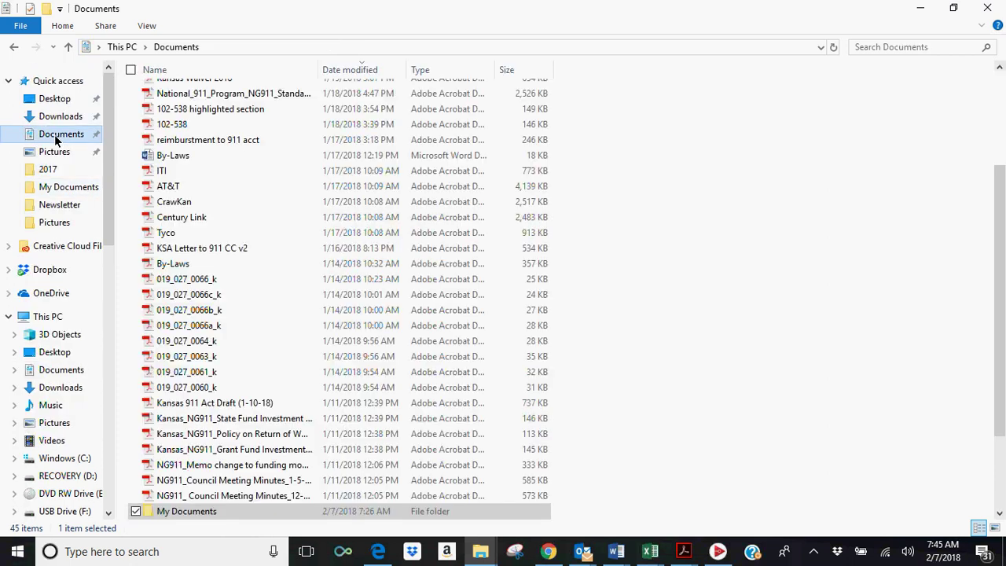
{"action": "left_click", "coordinate": [69, 188]}
{"action": "scroll", "coordinate": [226, 297], "scroll_direction": "down", "scroll_amount": 1}
{"action": "scroll", "coordinate": [227, 297], "scroll_direction": "down", "scroll_amount": 5}
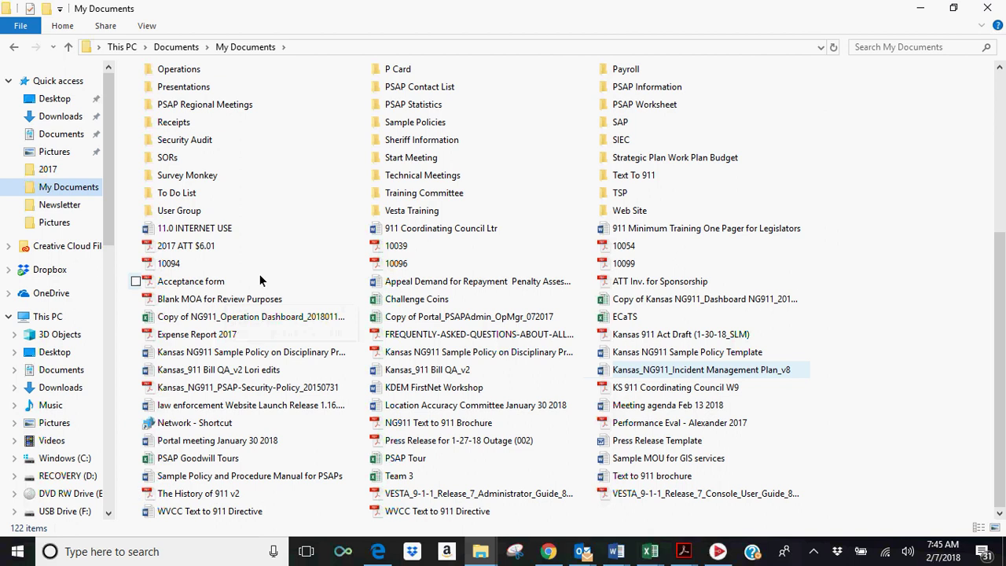
{"action": "scroll", "coordinate": [450, 479], "scroll_direction": "up", "scroll_amount": 5}
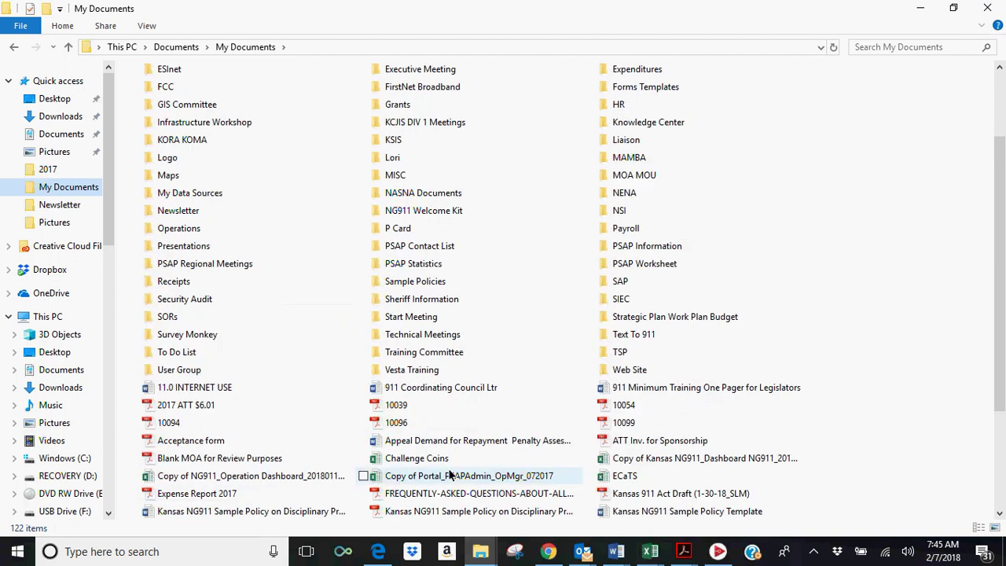
- Go through Documents into its My Documents subfolder and open the 10039 PDF to view the invoice
{"action": "left_click", "coordinate": [61, 133]}
{"action": "scroll", "coordinate": [222, 272], "scroll_direction": "up", "scroll_amount": 3}
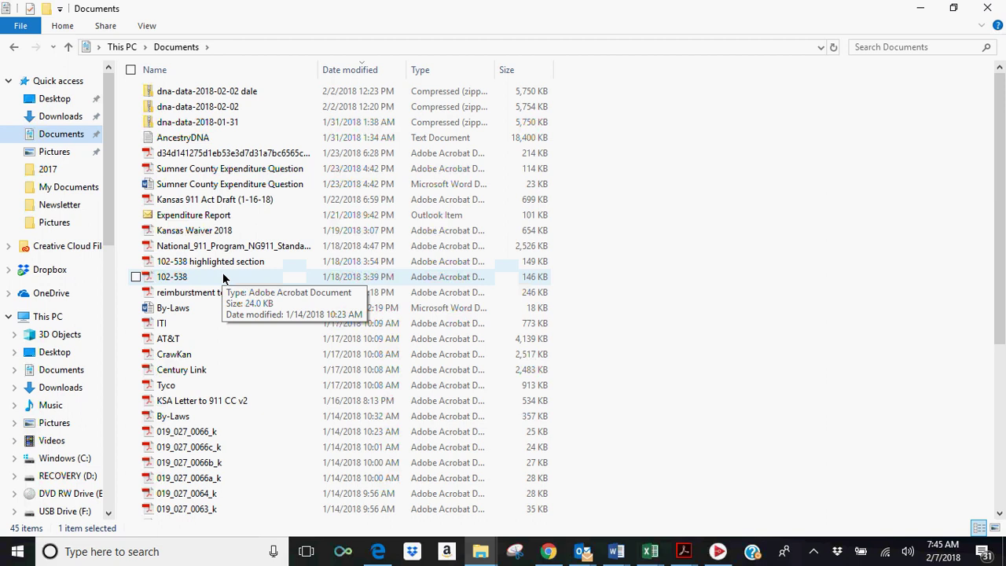
{"action": "scroll", "coordinate": [205, 264], "scroll_direction": "down", "scroll_amount": 4}
{"action": "scroll", "coordinate": [206, 267], "scroll_direction": "down", "scroll_amount": 2}
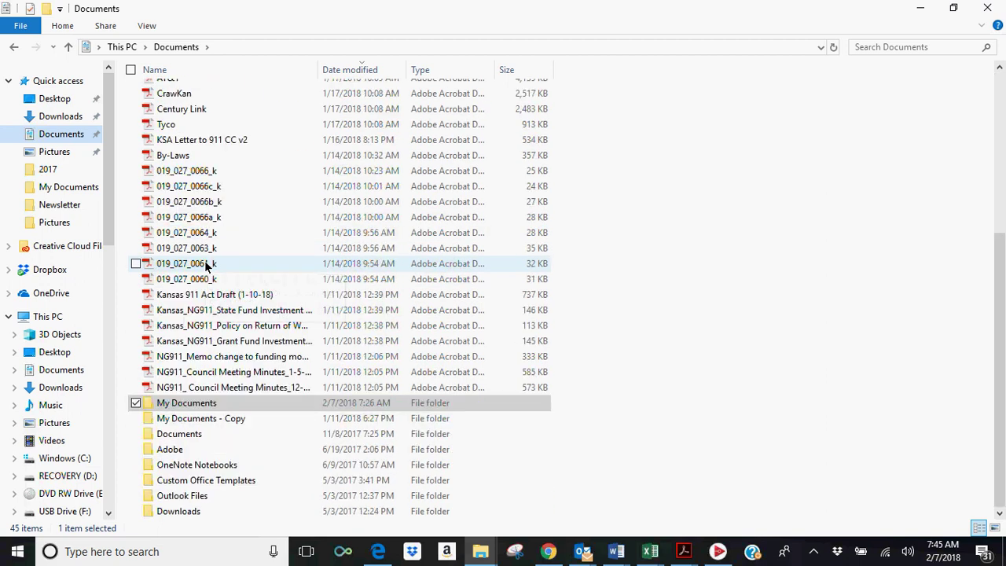
{"action": "double_click", "coordinate": [196, 402]}
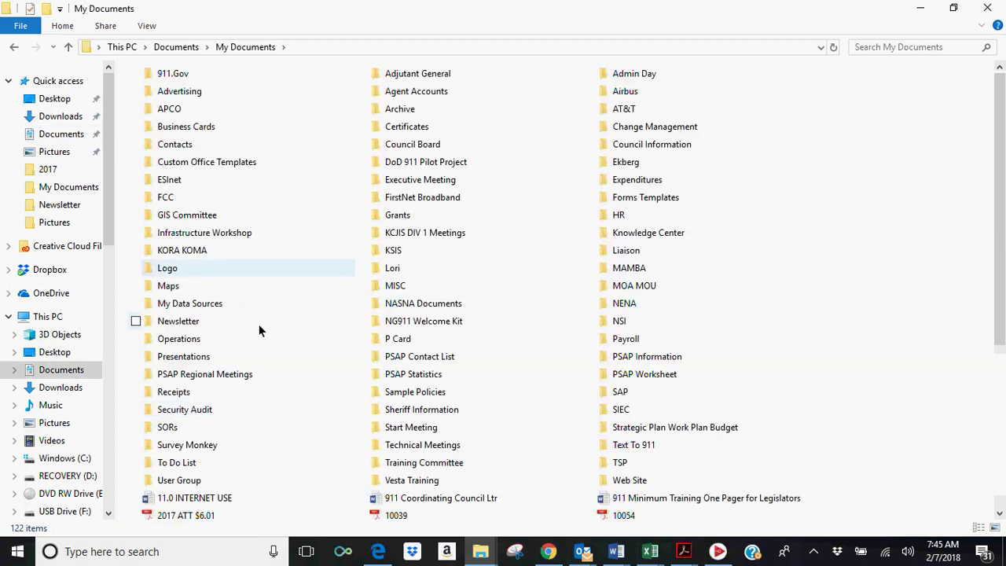
{"action": "scroll", "coordinate": [259, 330], "scroll_direction": "down", "scroll_amount": 3}
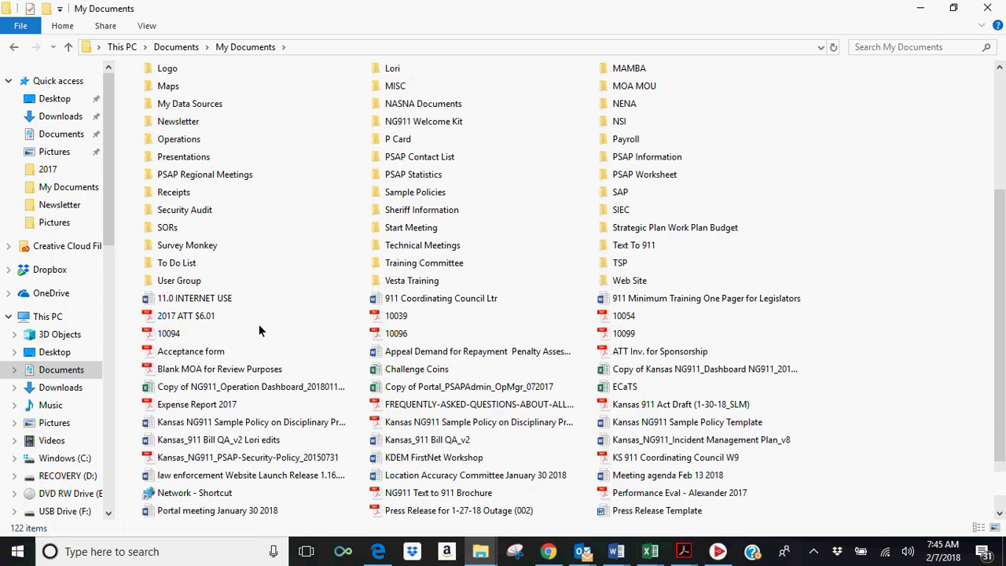
{"action": "left_click", "coordinate": [410, 315]}
{"action": "double_click", "coordinate": [410, 315]}
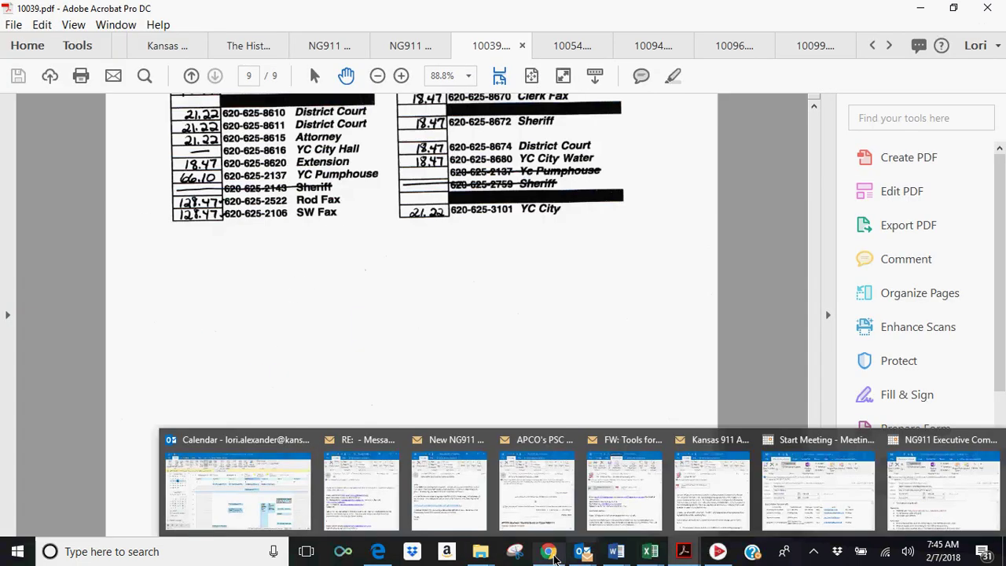
- Switch back to Chrome and upload the 10039 PDF from My Documents as the invoice for record 10039
{"action": "left_click", "coordinate": [550, 553]}
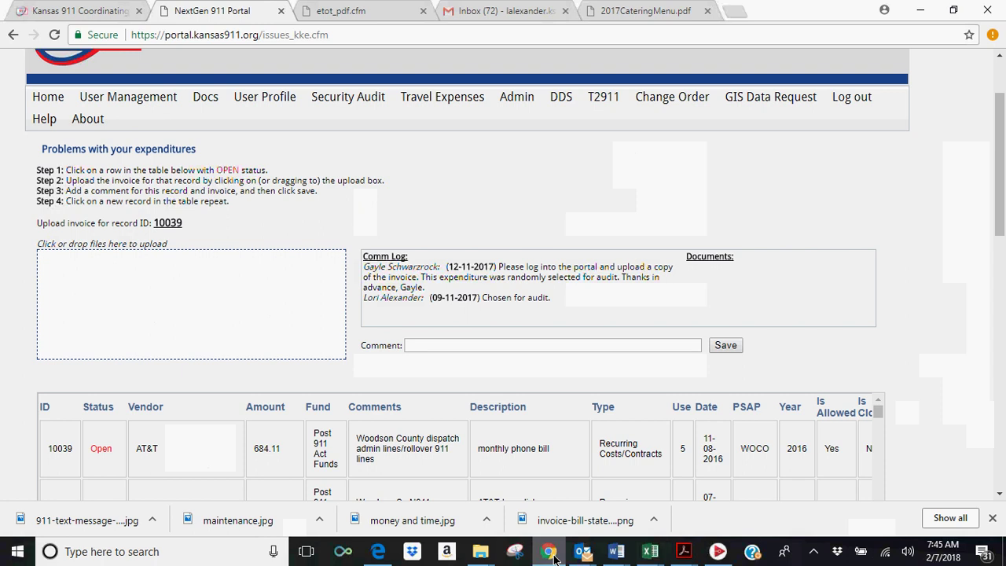
{"action": "left_click", "coordinate": [148, 283]}
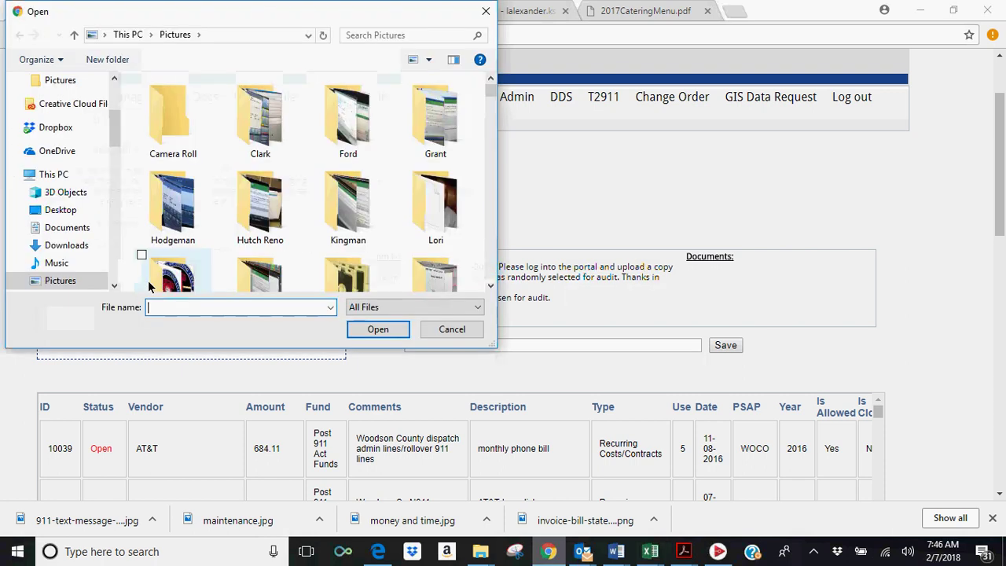
{"action": "left_click", "coordinate": [75, 225]}
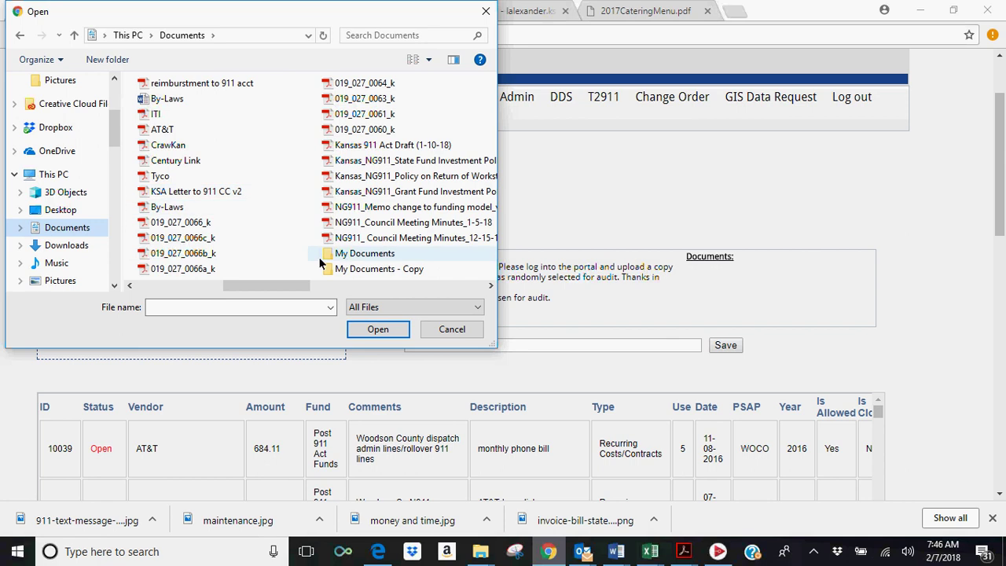
{"action": "double_click", "coordinate": [349, 254]}
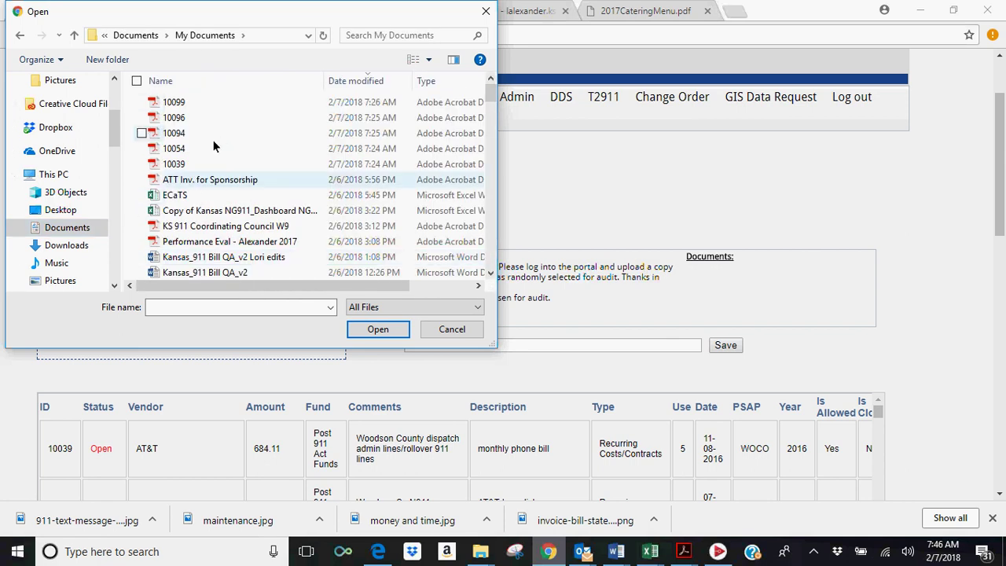
{"action": "double_click", "coordinate": [176, 164]}
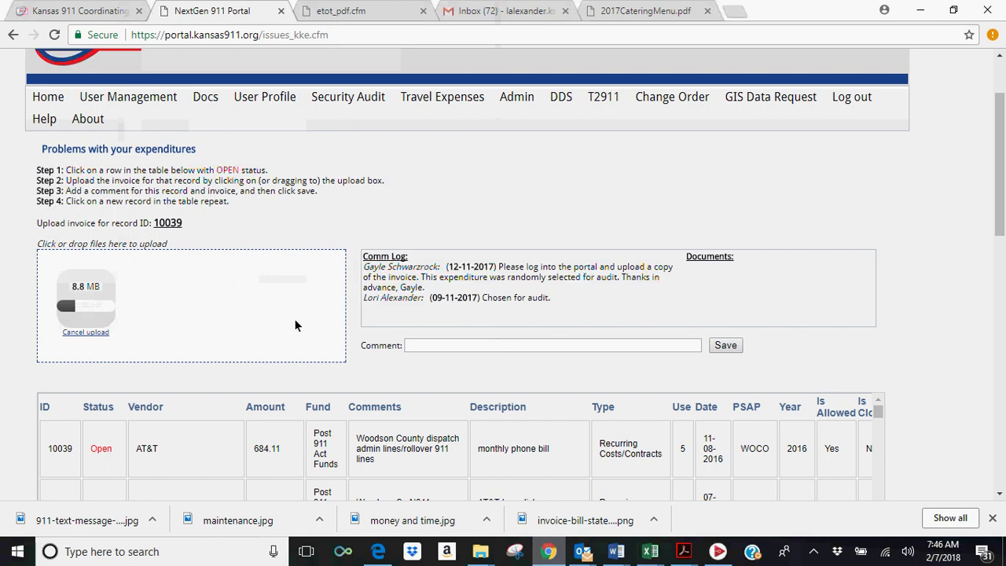
- Enter the comment 10039 for the record and save it
{"action": "left_click", "coordinate": [469, 350]}
{"action": "type", "text": "100"}
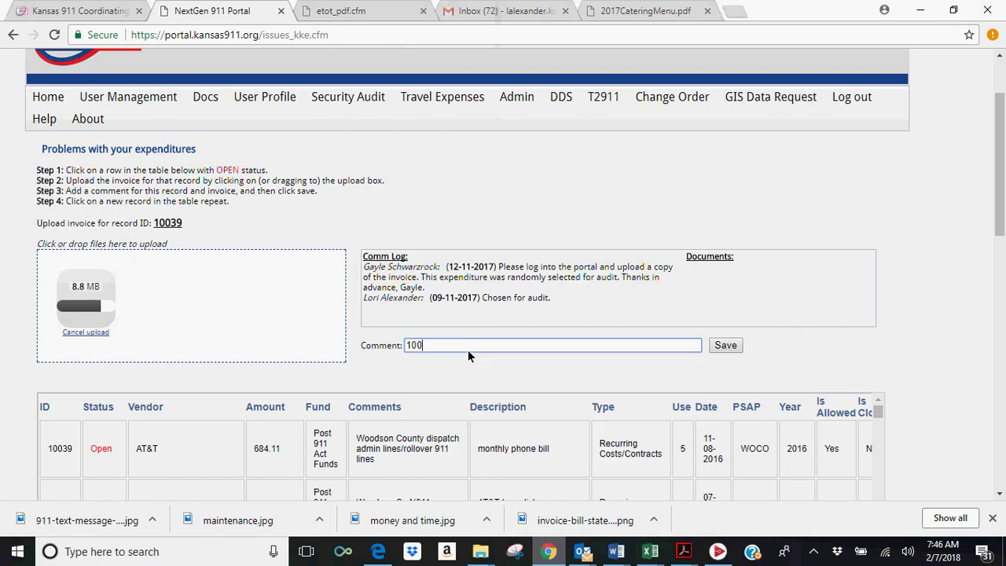
{"action": "type", "text": "39+"}
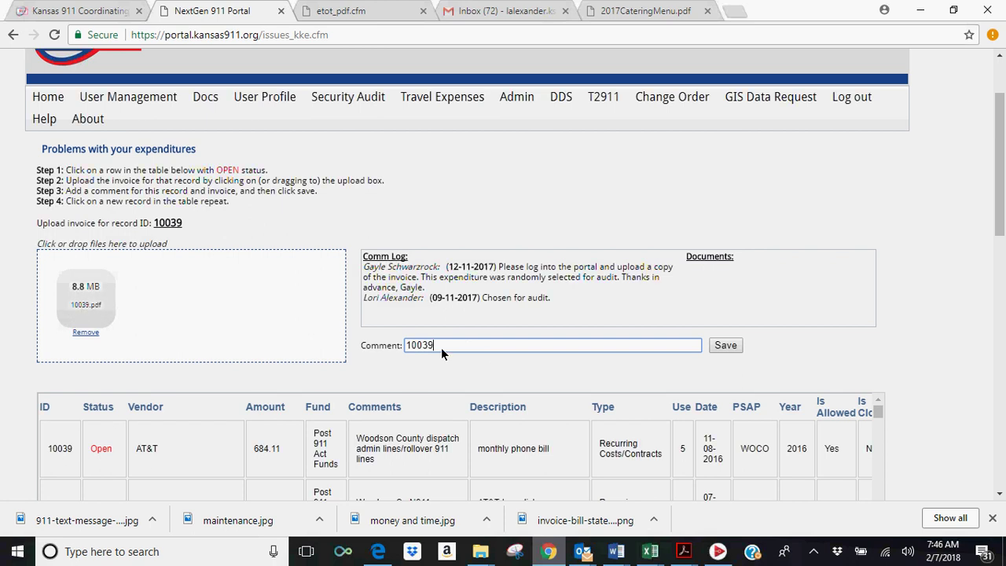
{"action": "left_click", "coordinate": [726, 345]}
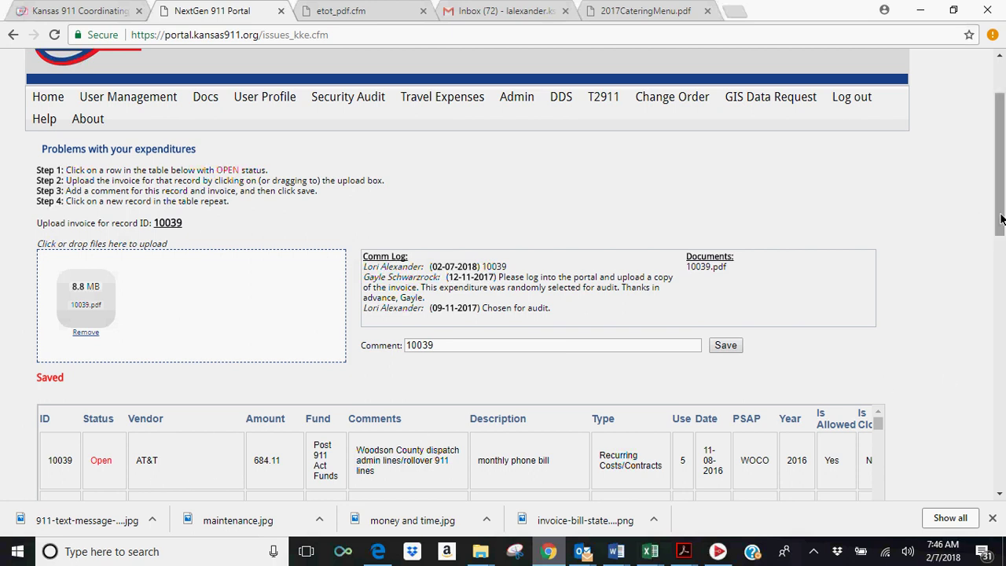
- Select the AT&T Long Distance record 10054 and upload the 10054 PDF as its invoice
{"action": "left_click_drag", "start_coordinate": [1001, 224], "coordinate": [1003, 254]}
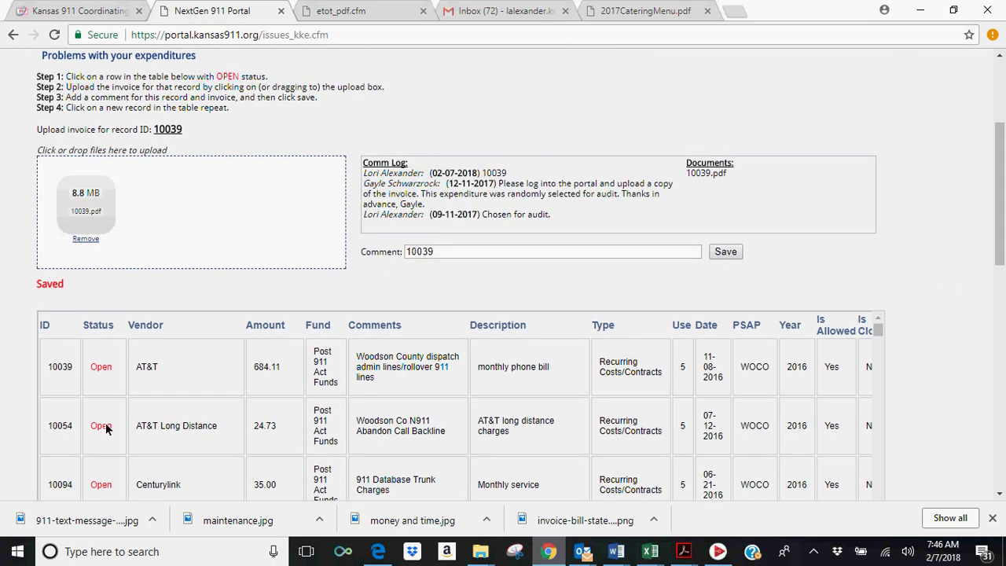
{"action": "left_click", "coordinate": [71, 446]}
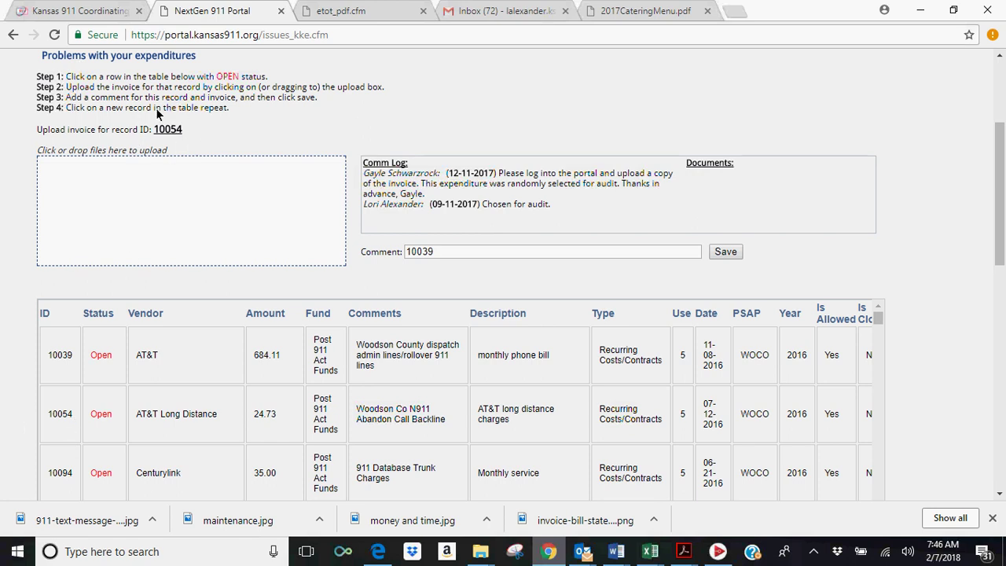
{"action": "left_click", "coordinate": [145, 205]}
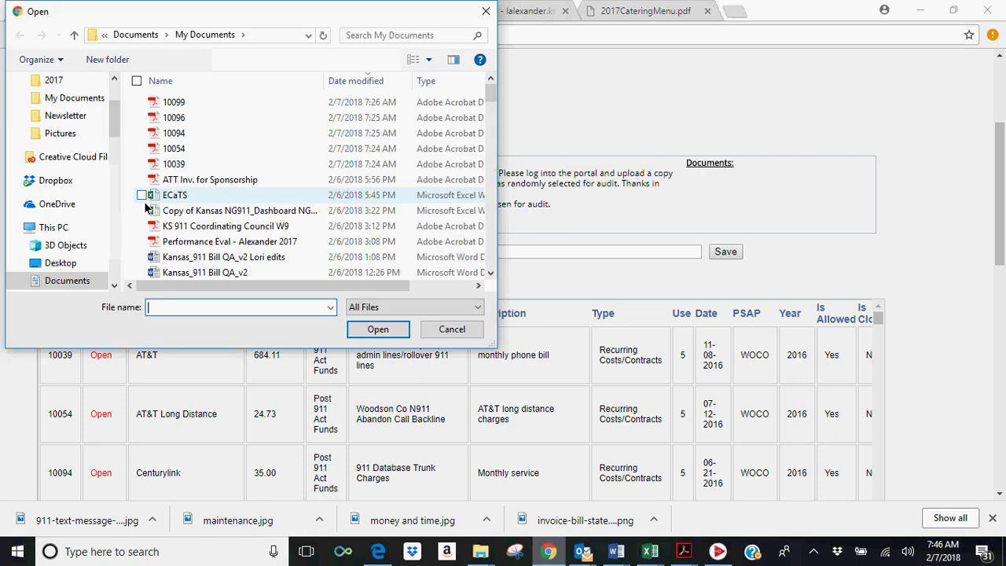
{"action": "double_click", "coordinate": [188, 147]}
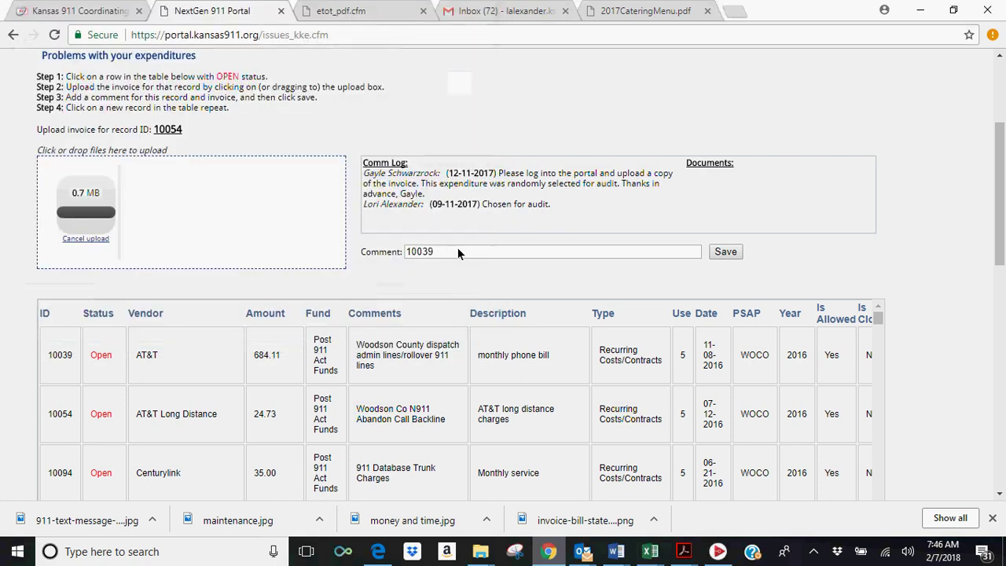
- Change the comment for record 10054 to 10045 and save it
{"action": "left_click", "coordinate": [454, 253]}
{"action": "key", "text": "BackSpace"}
{"action": "key", "text": "BackSpace"}
{"action": "type", "text": "45"}
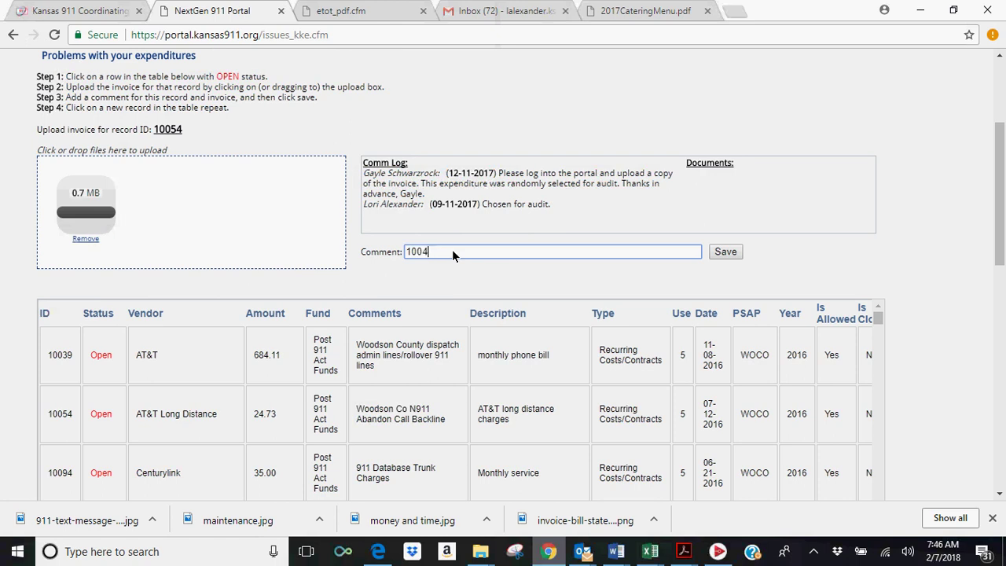
{"action": "left_click", "coordinate": [735, 251]}
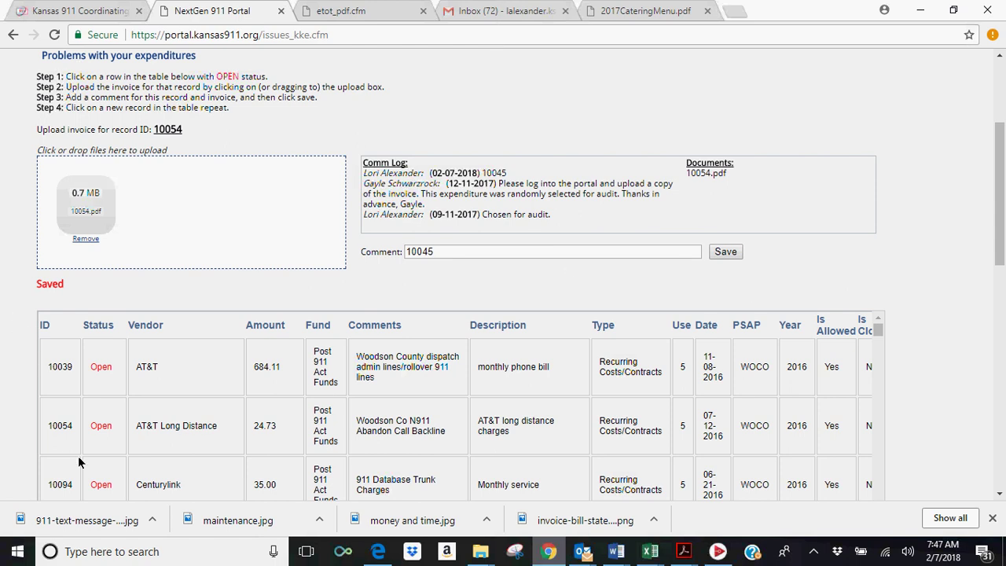
- Select the Centurylink record 10094 and upload the 10094 PDF as its invoice
{"action": "scroll", "coordinate": [96, 417], "scroll_direction": "down", "scroll_amount": 1}
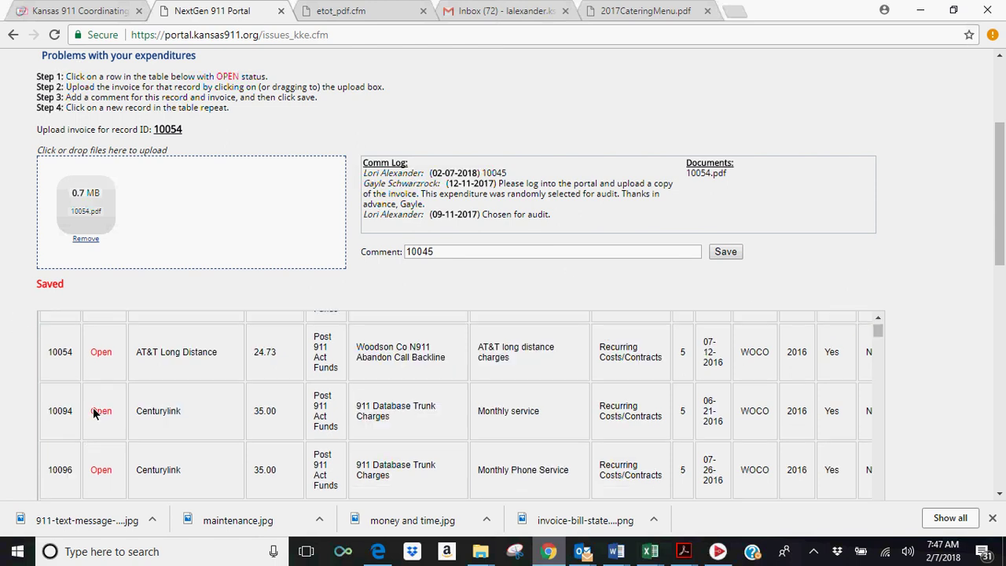
{"action": "left_click", "coordinate": [54, 415]}
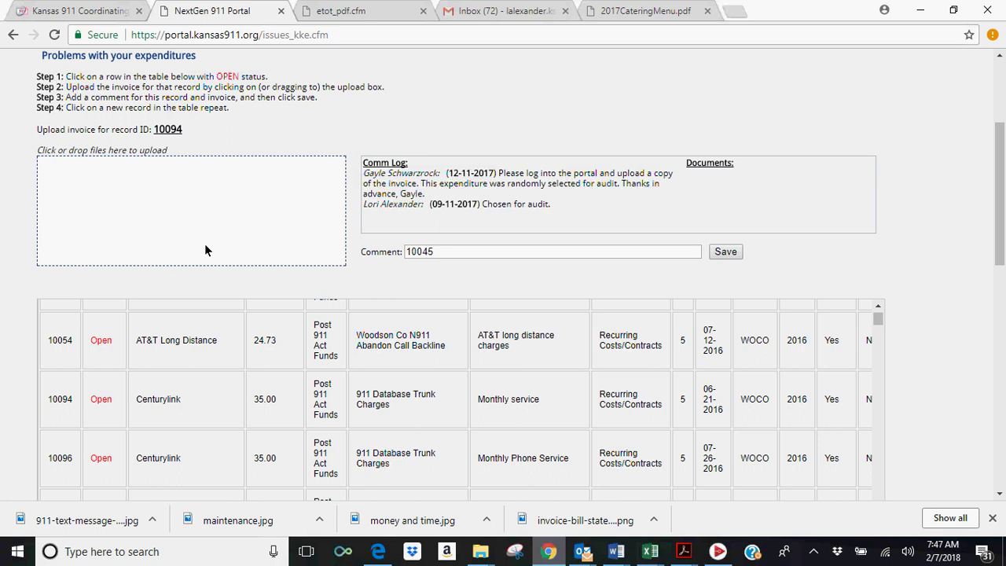
{"action": "left_click", "coordinate": [183, 209]}
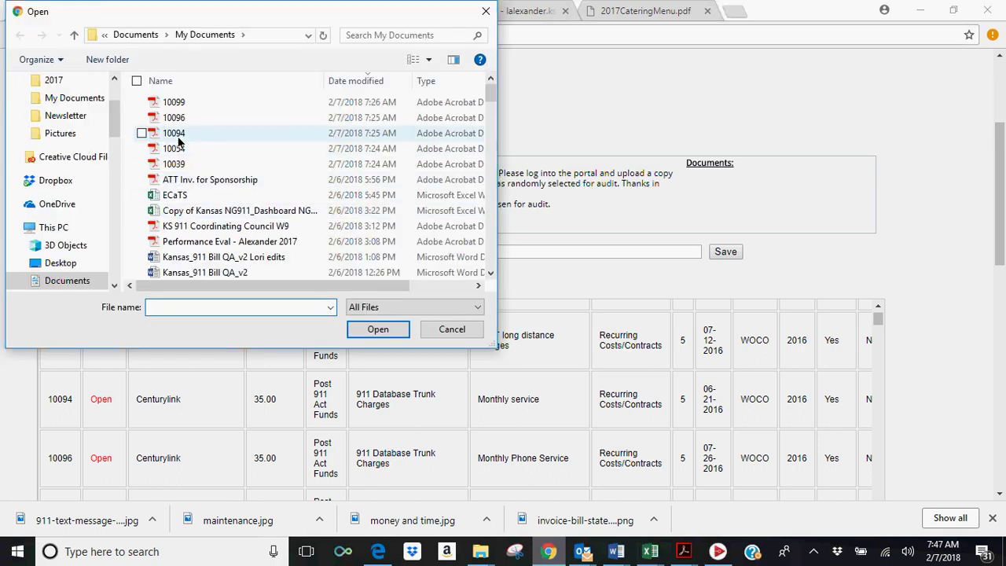
{"action": "double_click", "coordinate": [176, 135]}
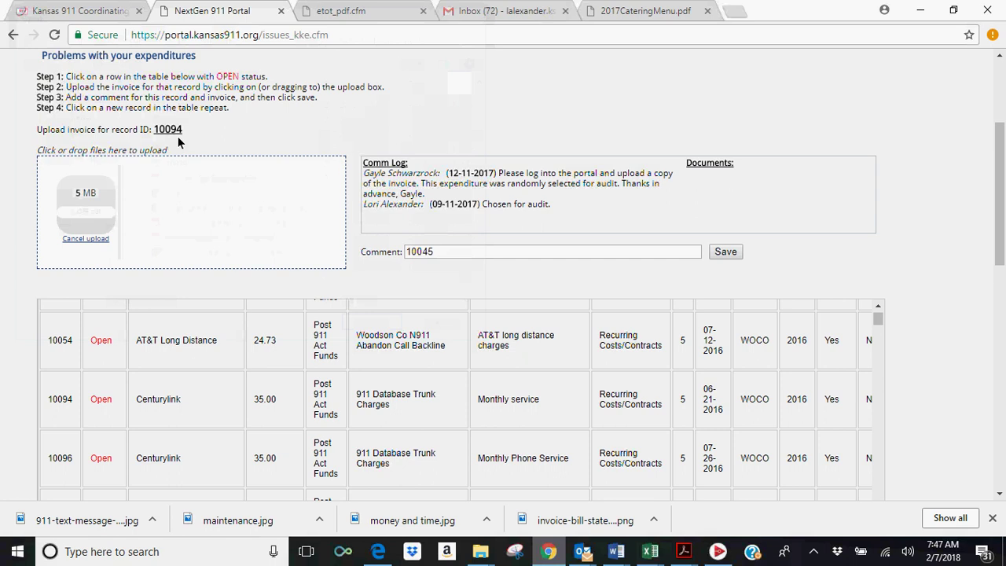
- Change the comment for record 10094 to 10094 and save it
{"action": "left_click", "coordinate": [441, 250]}
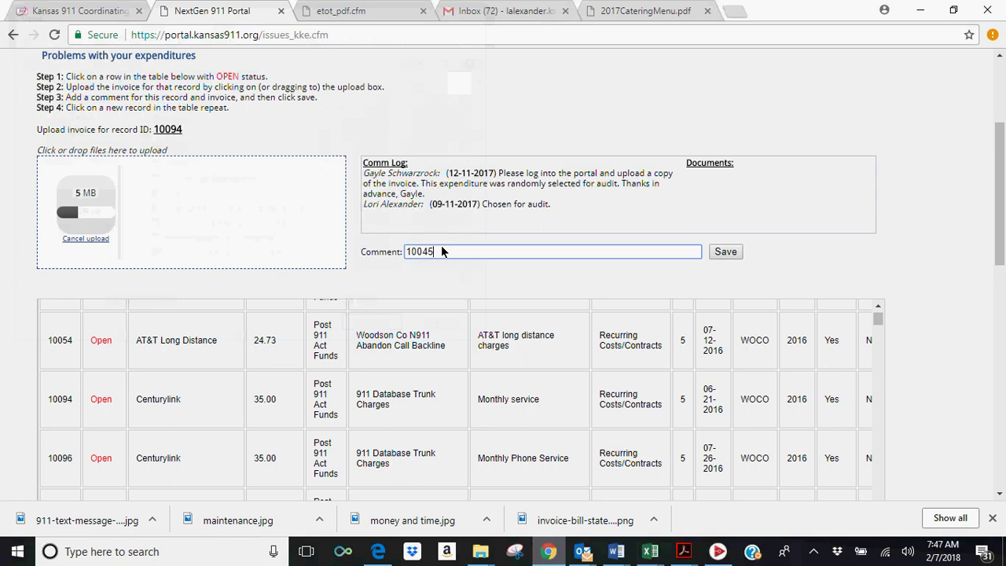
{"action": "key", "text": "BackSpace"}
{"action": "key", "text": "BackSpace"}
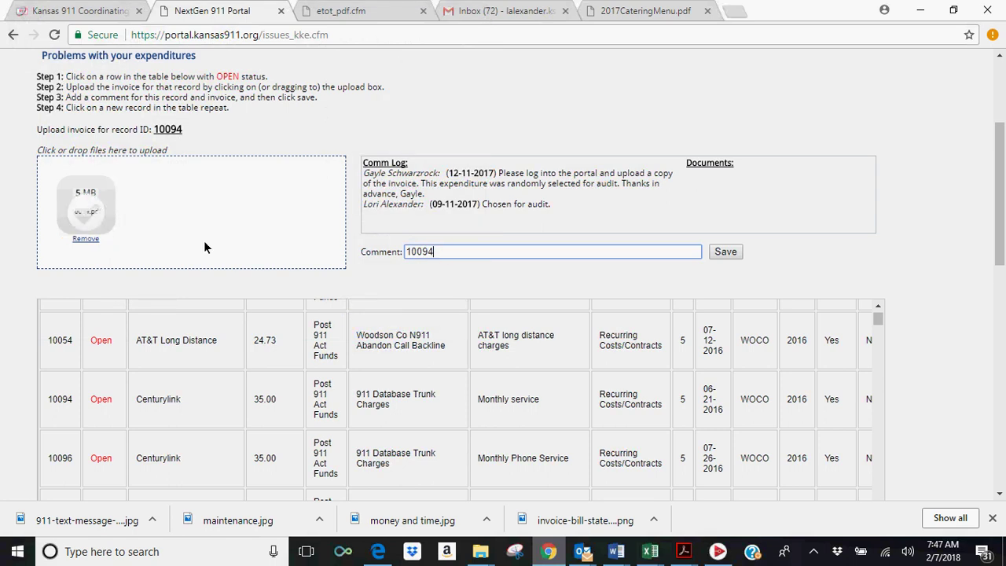
{"action": "left_click", "coordinate": [719, 252]}
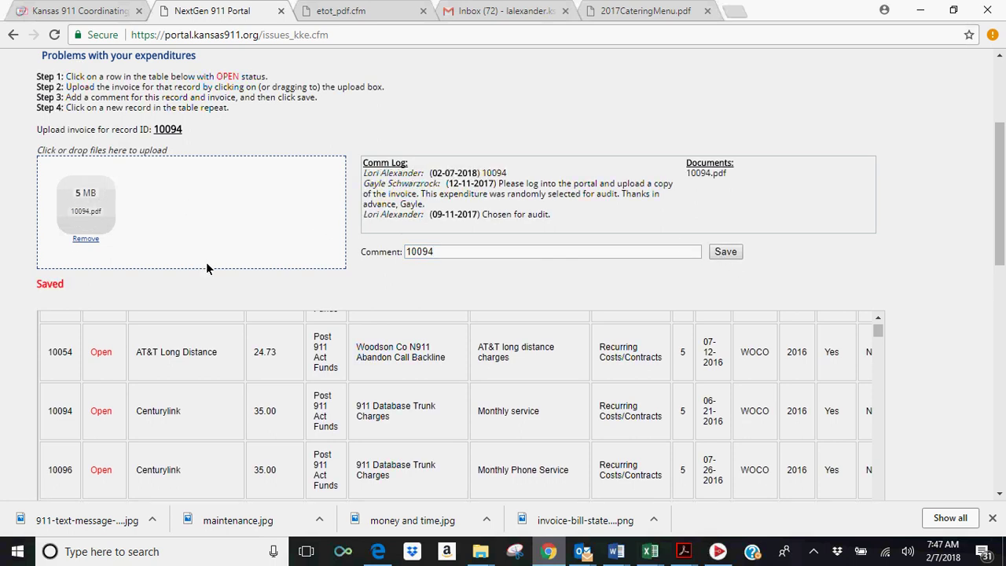
- Select the Centurylink record 10096 and upload the 10096 PDF as its invoice
{"action": "left_click", "coordinate": [63, 476]}
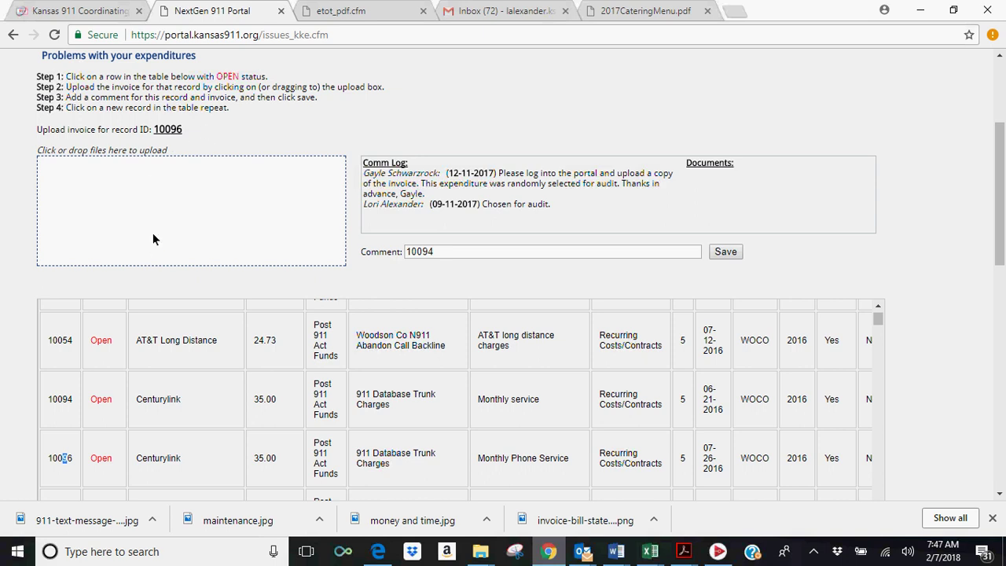
{"action": "left_click", "coordinate": [158, 208]}
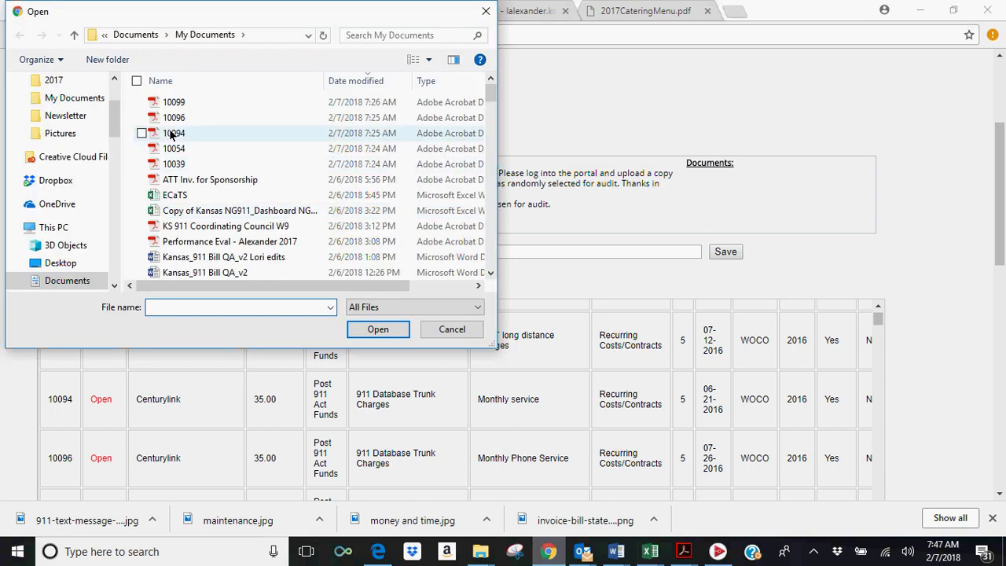
{"action": "left_click", "coordinate": [179, 118]}
{"action": "double_click", "coordinate": [179, 118]}
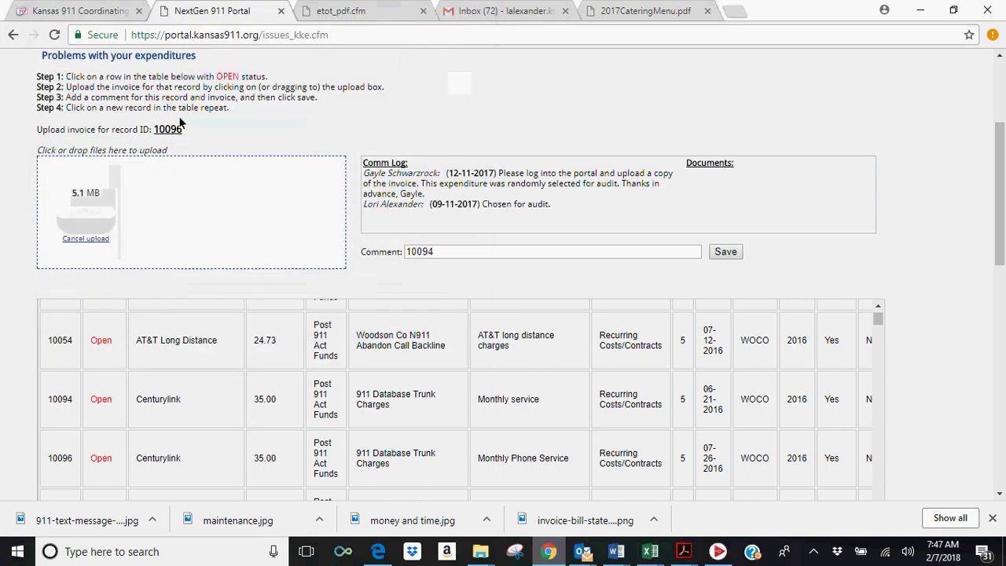
- Change the comment for record 10096 to 10096 and save it
{"action": "left_click", "coordinate": [449, 248]}
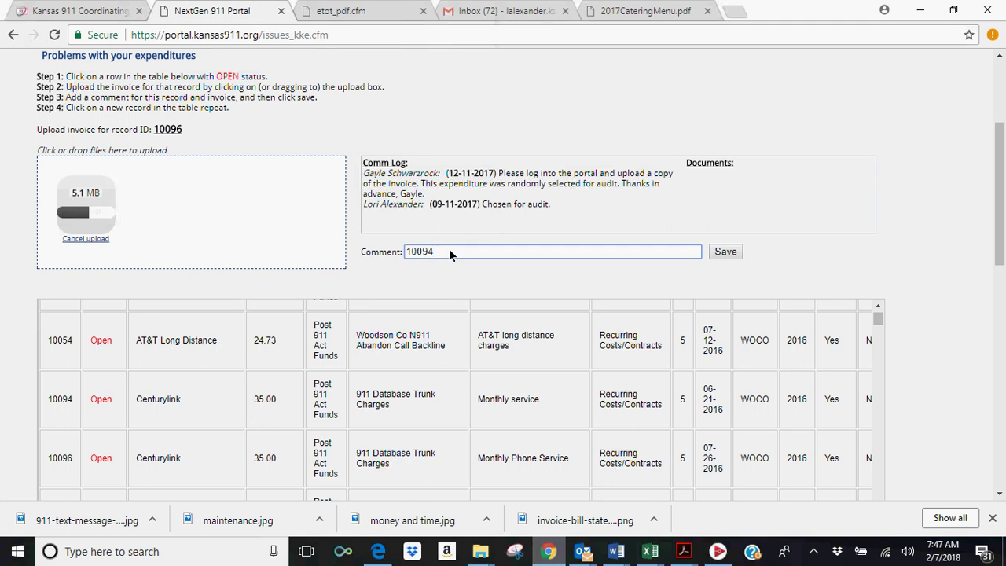
{"action": "key", "text": "BackSpace"}
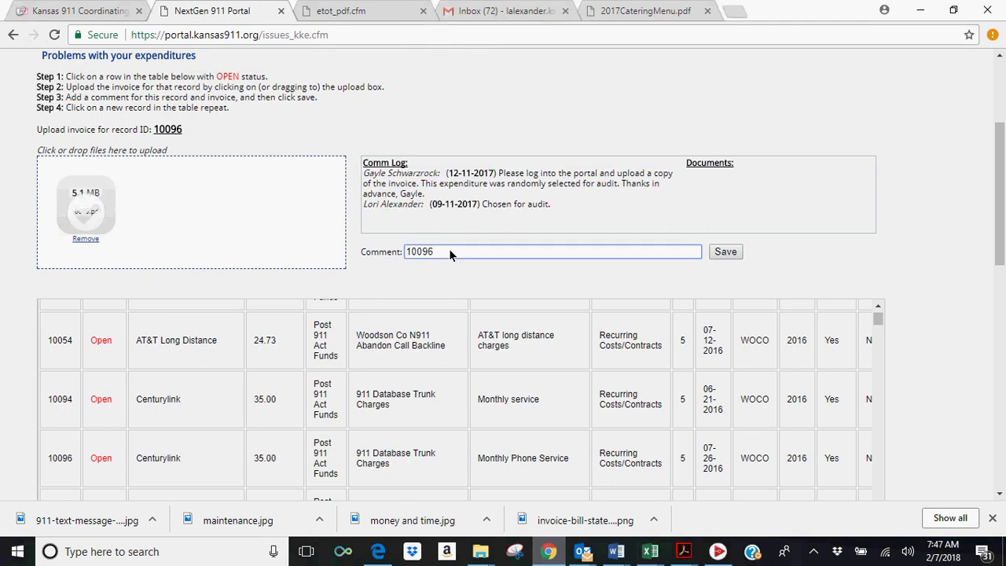
{"action": "left_click", "coordinate": [733, 252]}
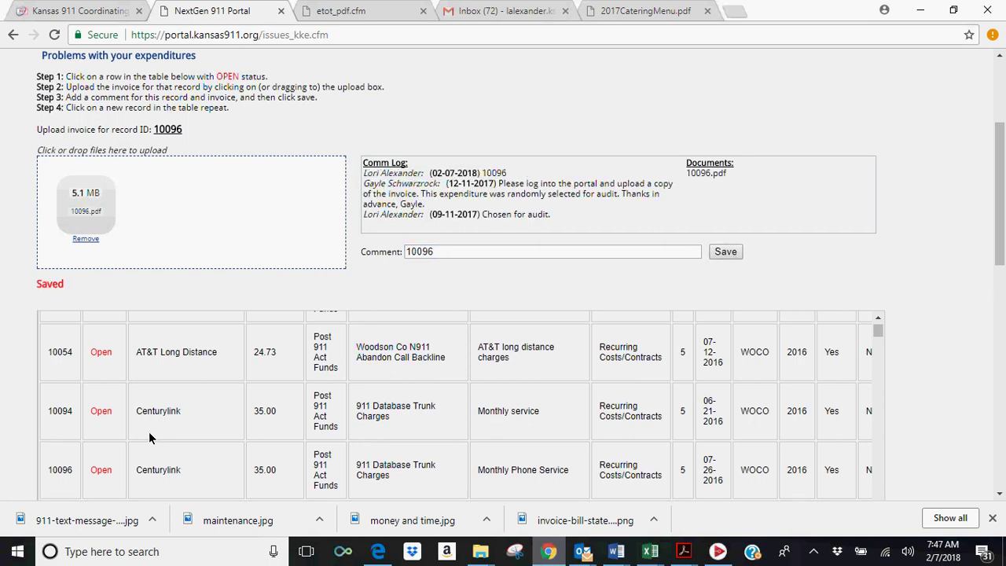
- Select the Centurlylink record 10099 and upload the 10099 PDF as its invoice
{"action": "scroll", "coordinate": [149, 438], "scroll_direction": "down", "scroll_amount": 1}
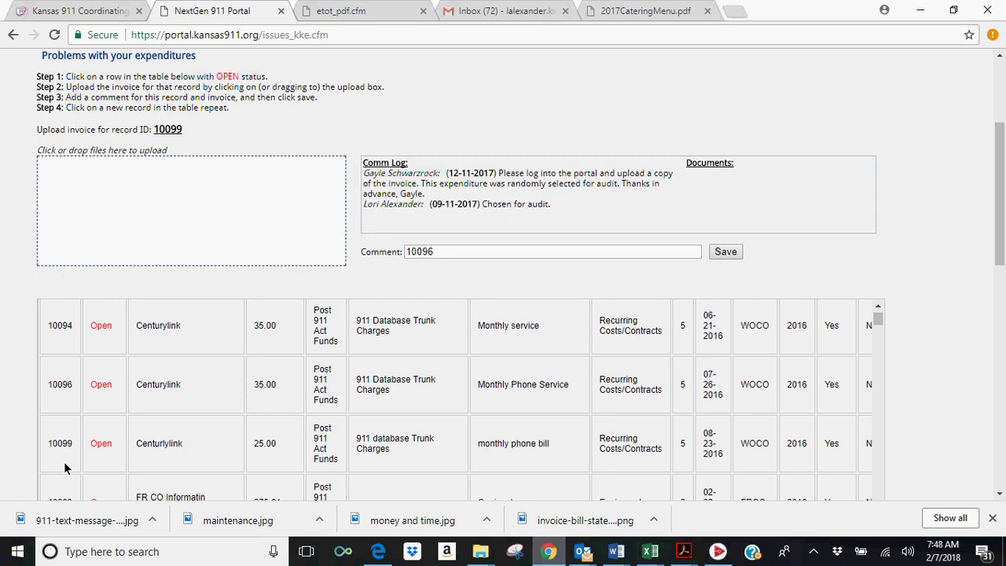
{"action": "left_click", "coordinate": [191, 194]}
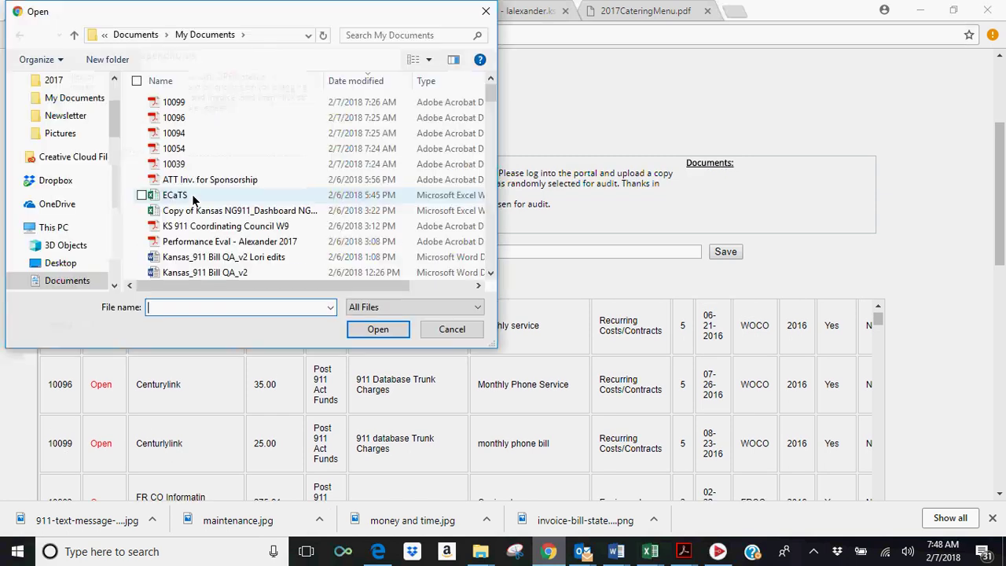
{"action": "double_click", "coordinate": [179, 106]}
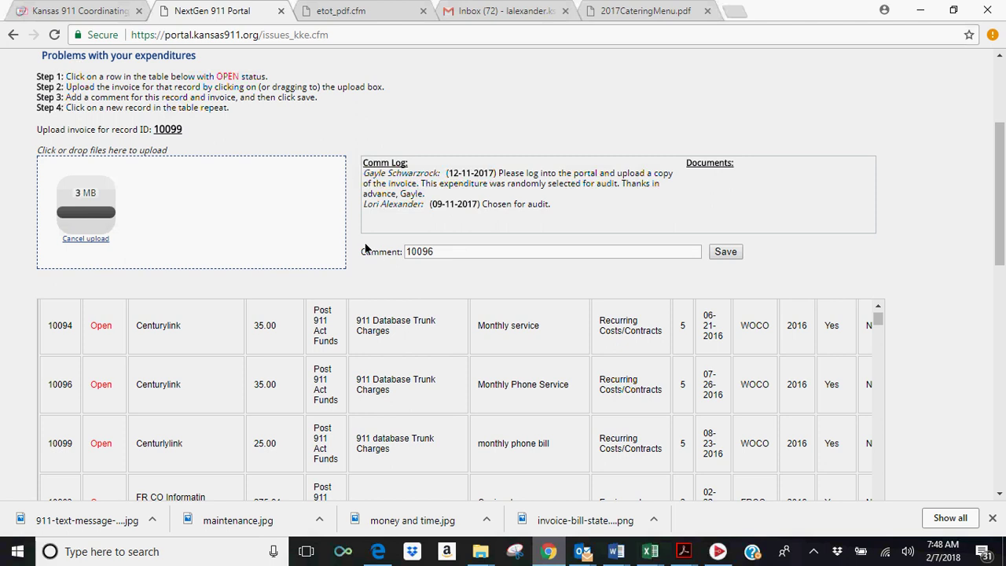
- Change the comment for record 10099 to 10099 and save it
{"action": "left_click", "coordinate": [463, 256]}
{"action": "key", "text": "BackSpace"}
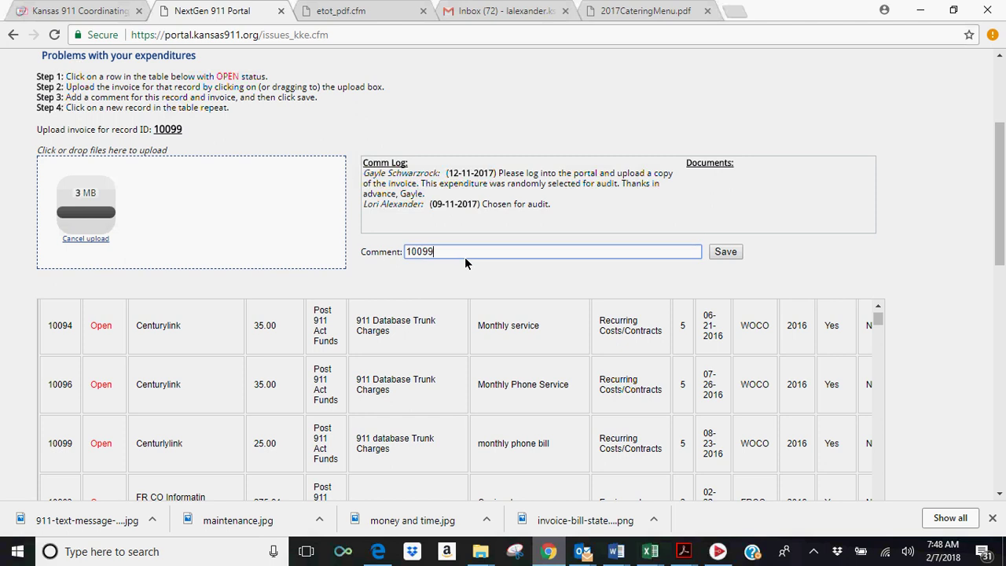
{"action": "type", "text": "9"}
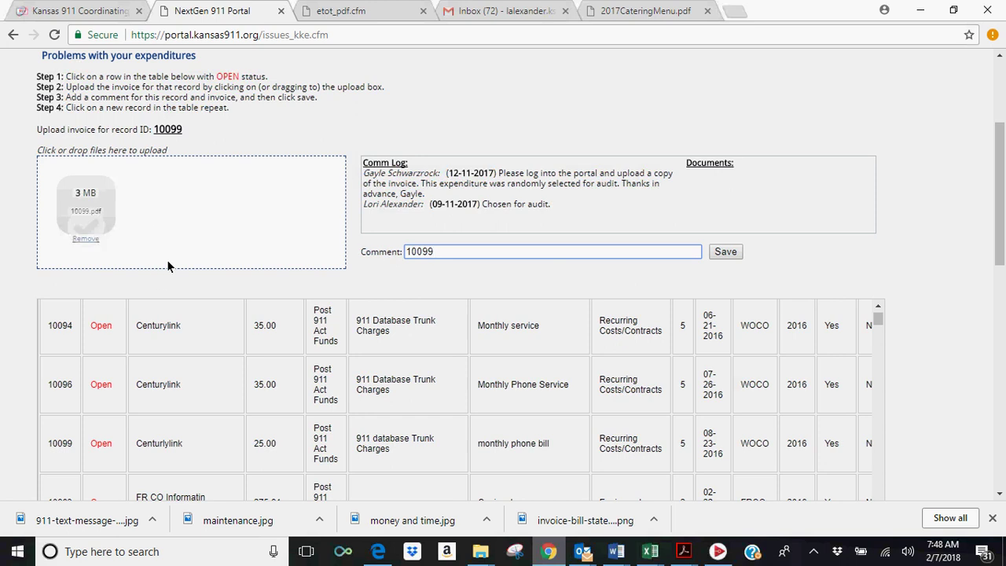
{"action": "left_click", "coordinate": [725, 250]}
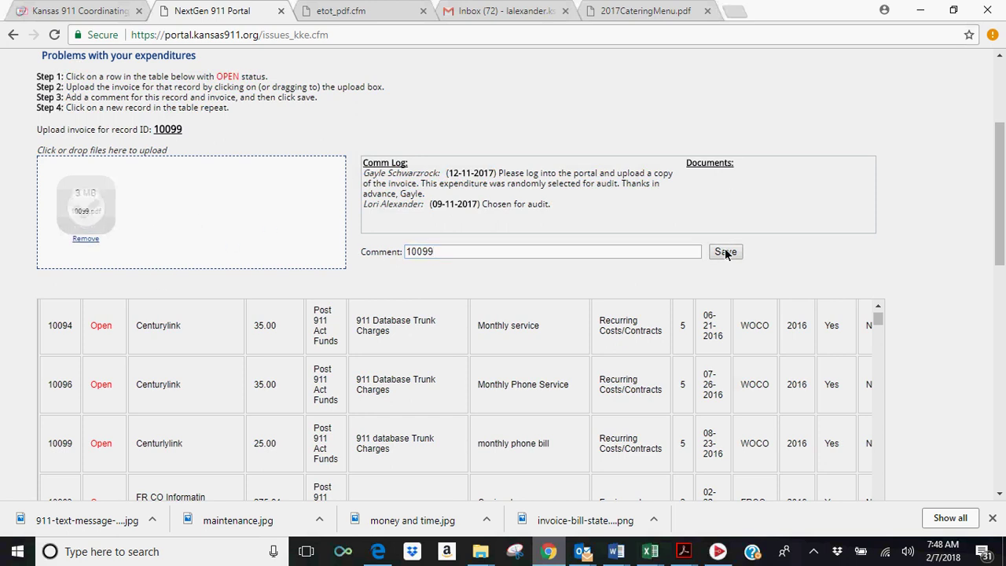